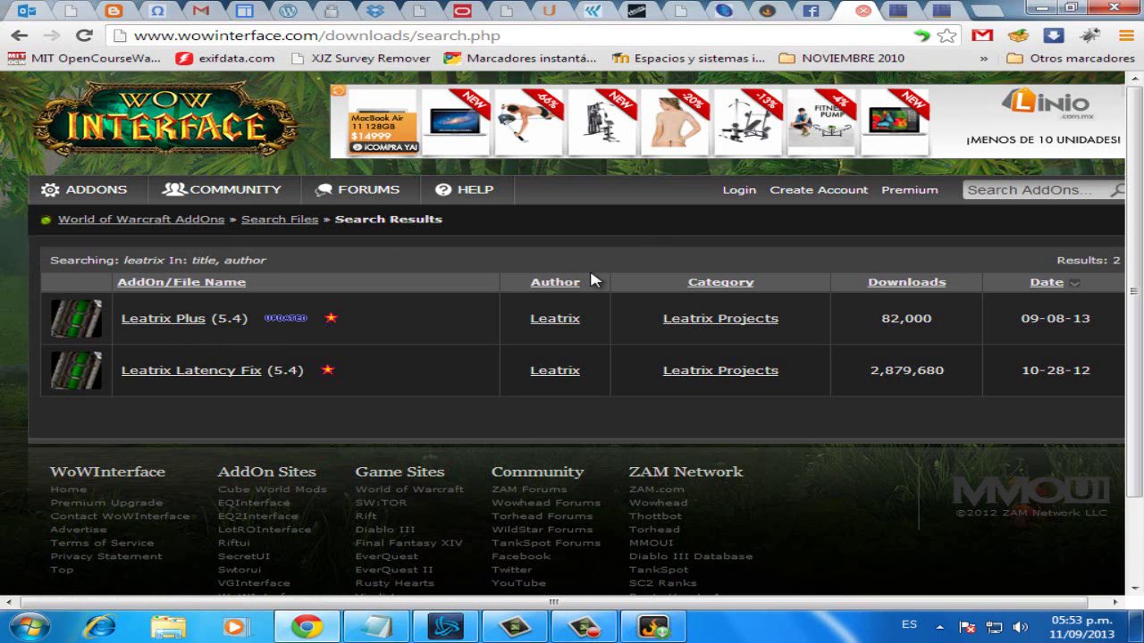
- Switch to the Curse website and look over the Curse Client v5 download page and its feature list
click(811, 9)
click(766, 10)
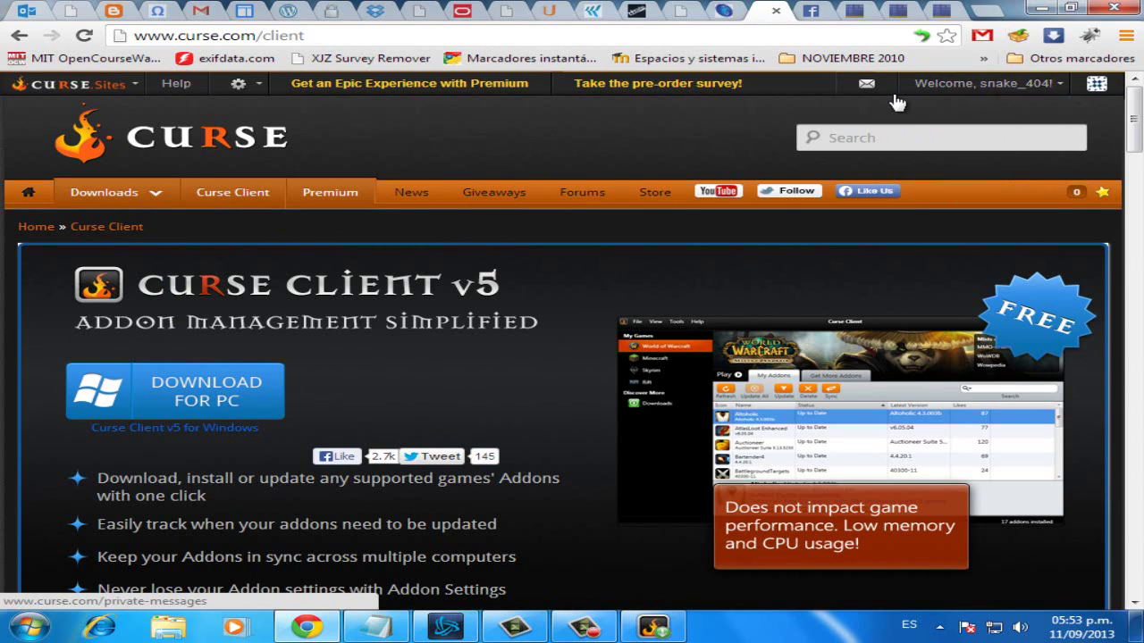
mouse_move(998, 85)
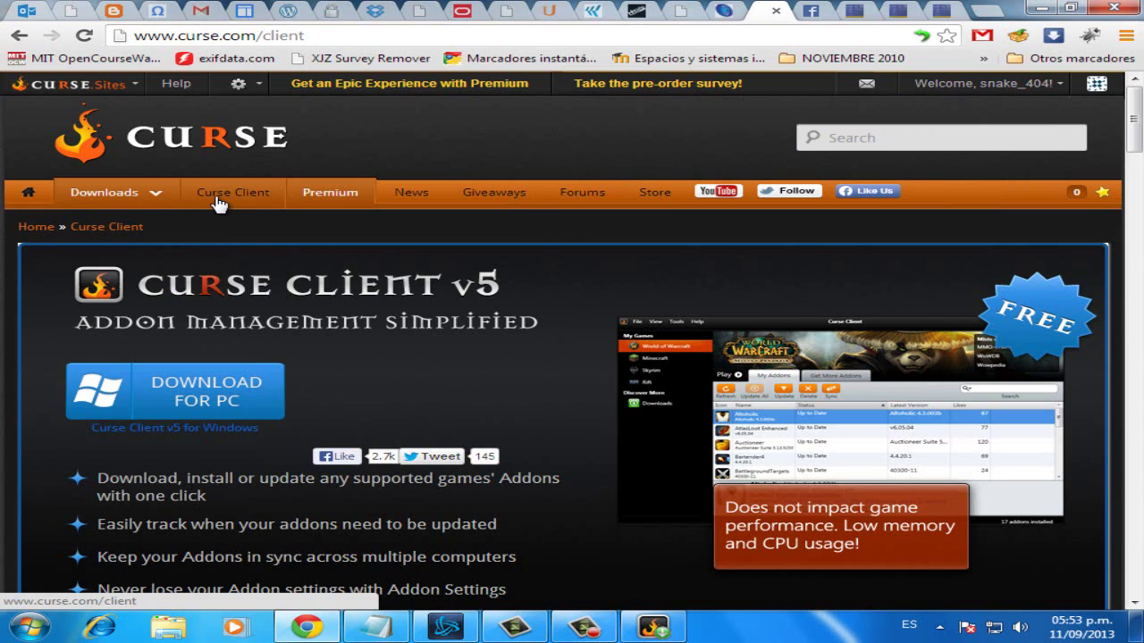
scroll(223, 214, down, 2)
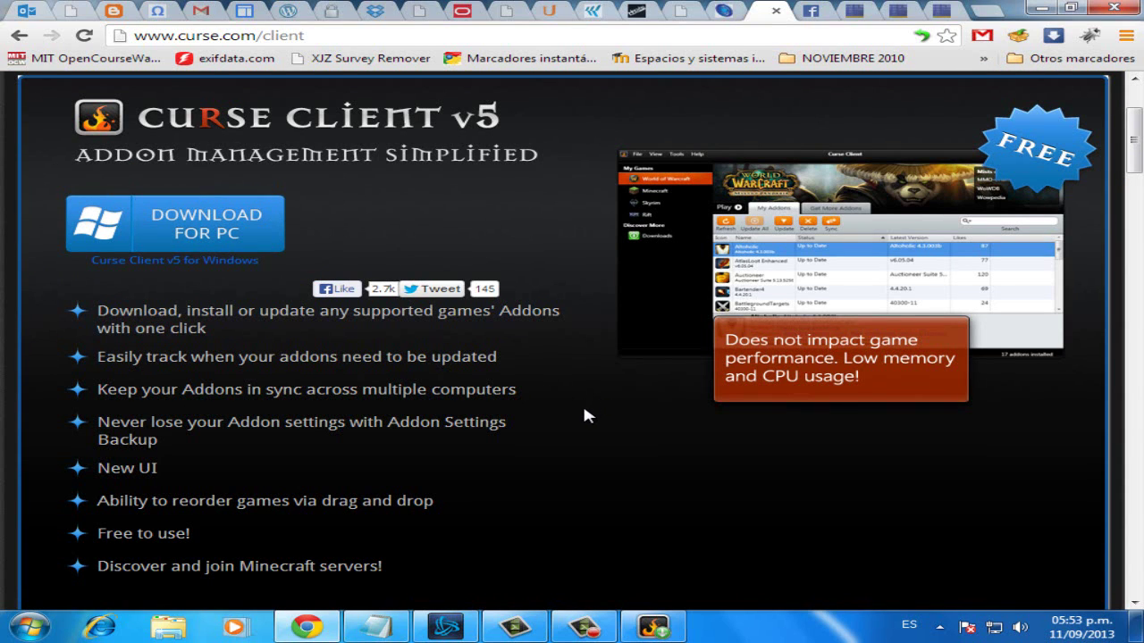
- Switch to Curse Client and review the installed World of Warcraft addons, including the details of Deadly Boss Mods, HealBot Continued and IceHUD
click(654, 626)
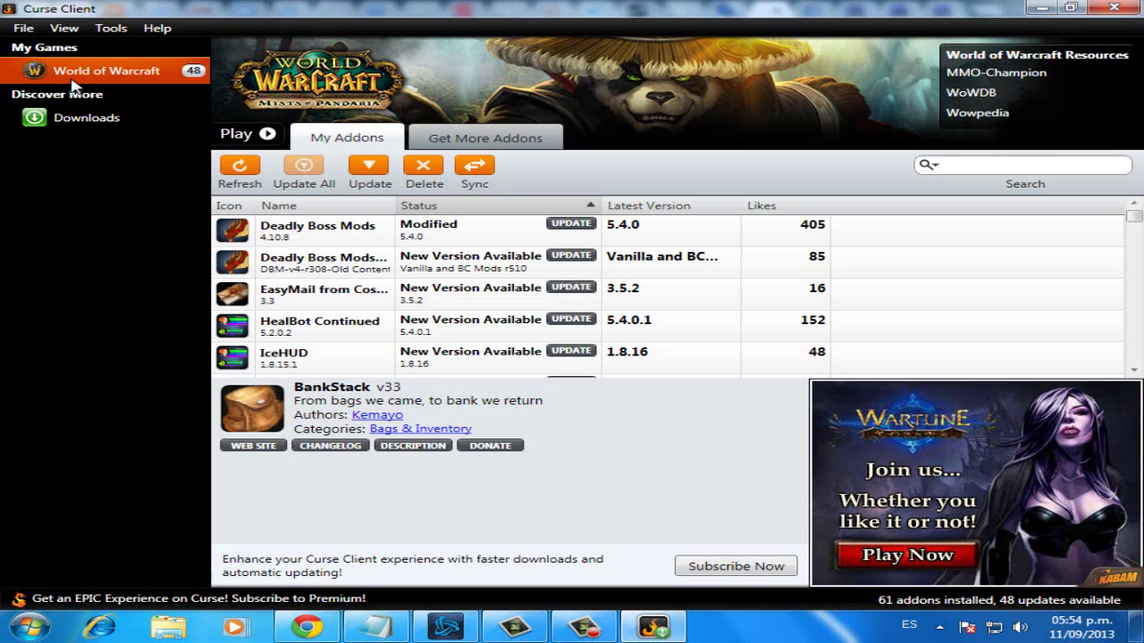
scroll(388, 288, down, 5)
scroll(389, 289, up, 3)
scroll(388, 288, up, 3)
click(352, 238)
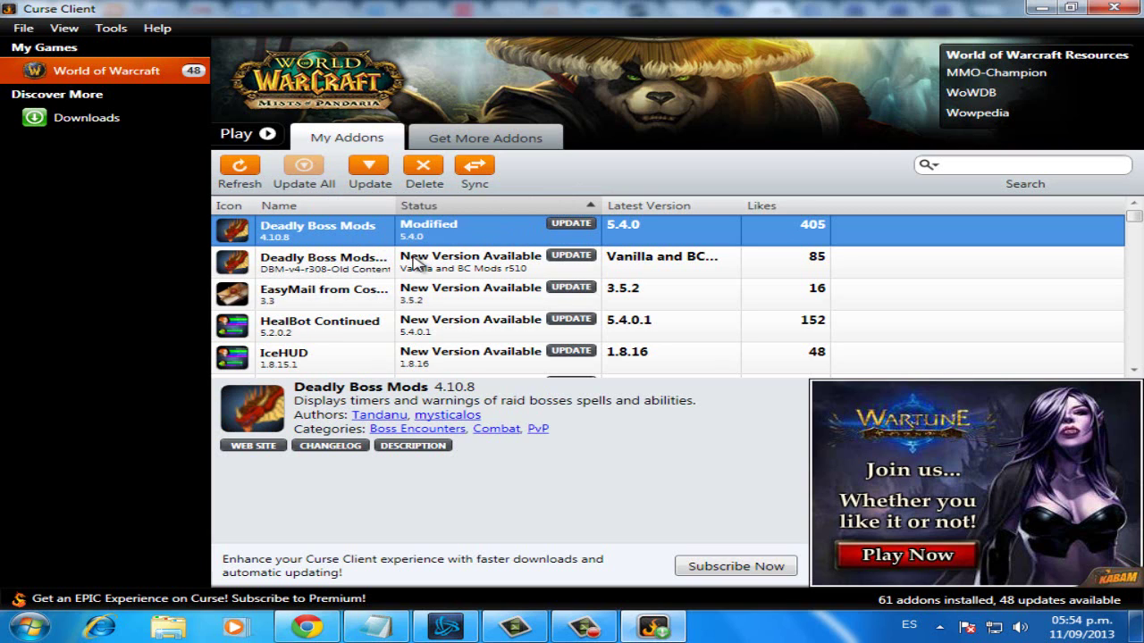
click(353, 319)
scroll(393, 320, down, 1)
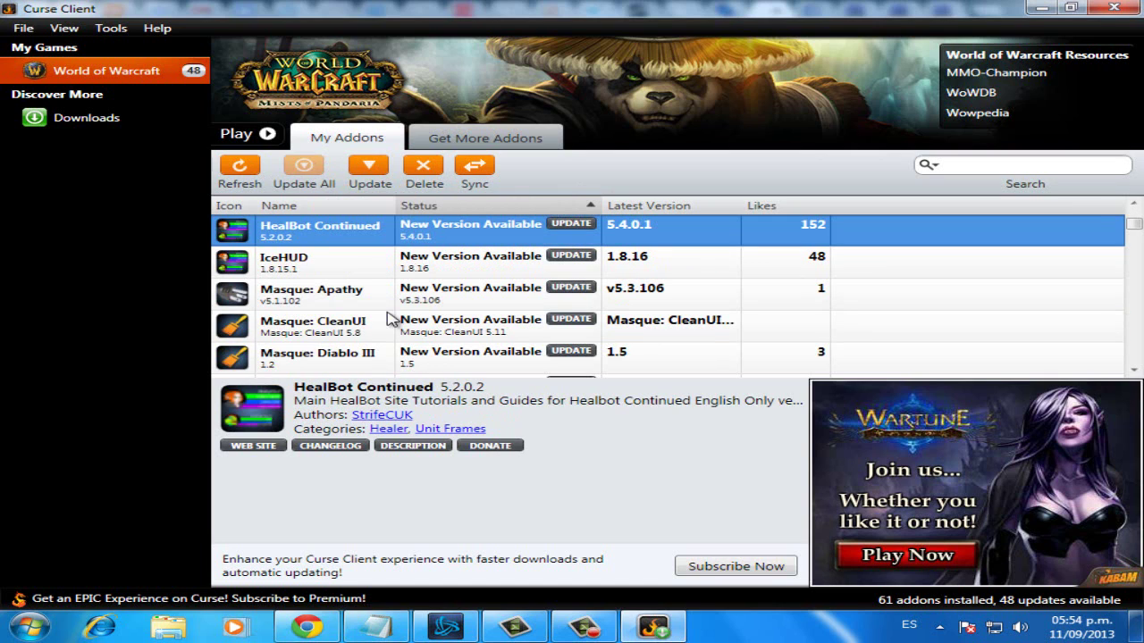
click(344, 265)
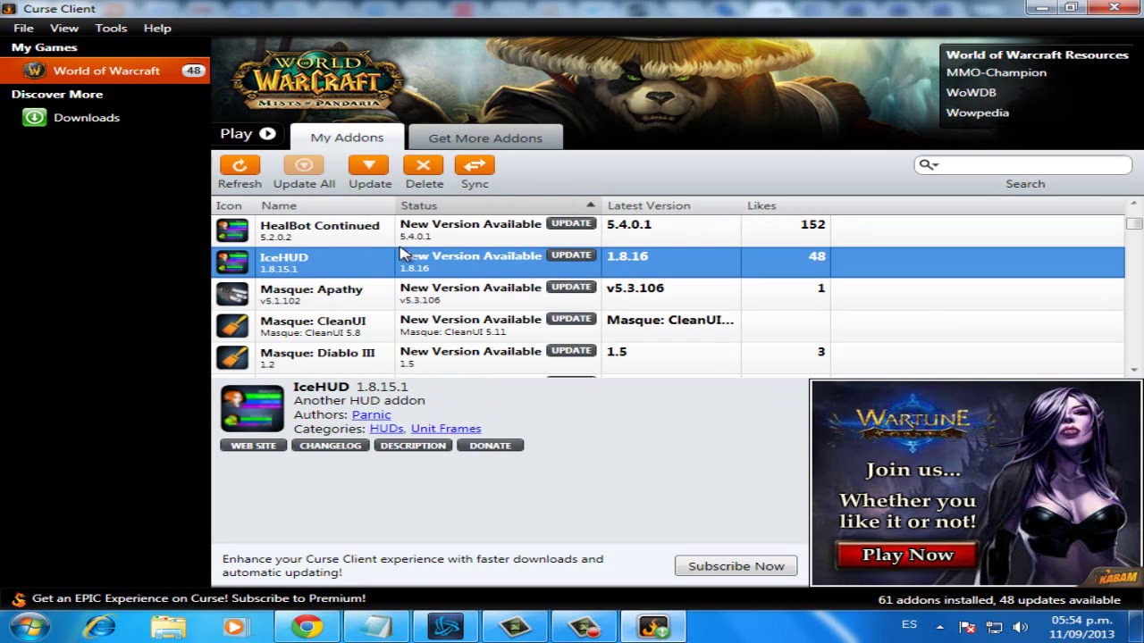
- Update the Masque: Apathy addon and the modified Deadly Boss Mods addon, agreeing to overwrite any local changes
click(358, 295)
click(561, 293)
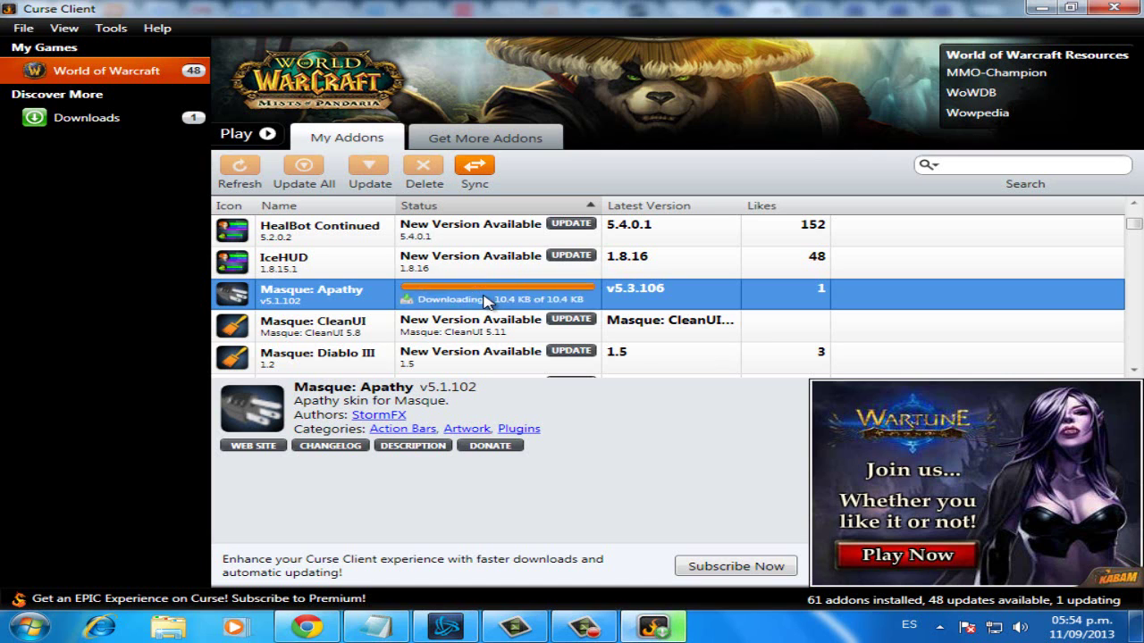
scroll(444, 301, up, 1)
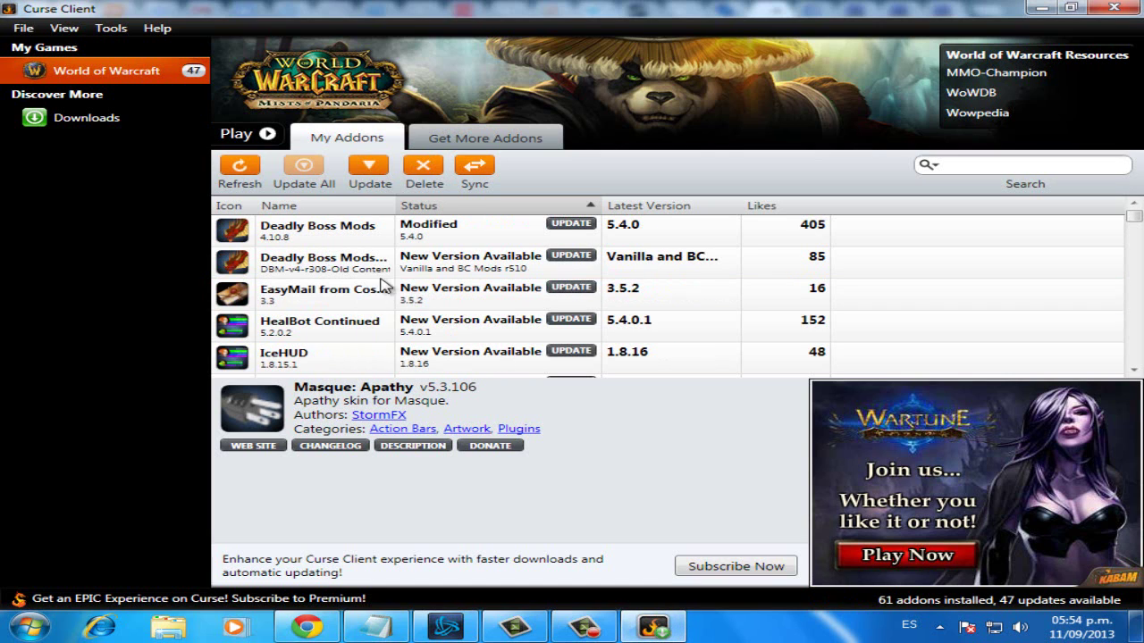
click(571, 225)
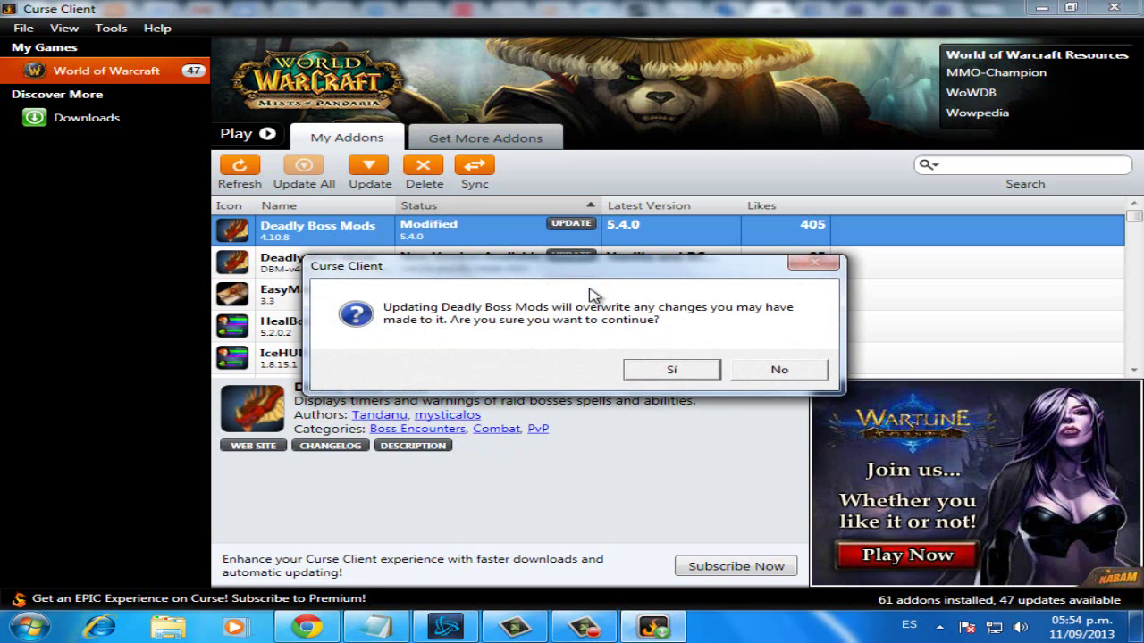
click(662, 370)
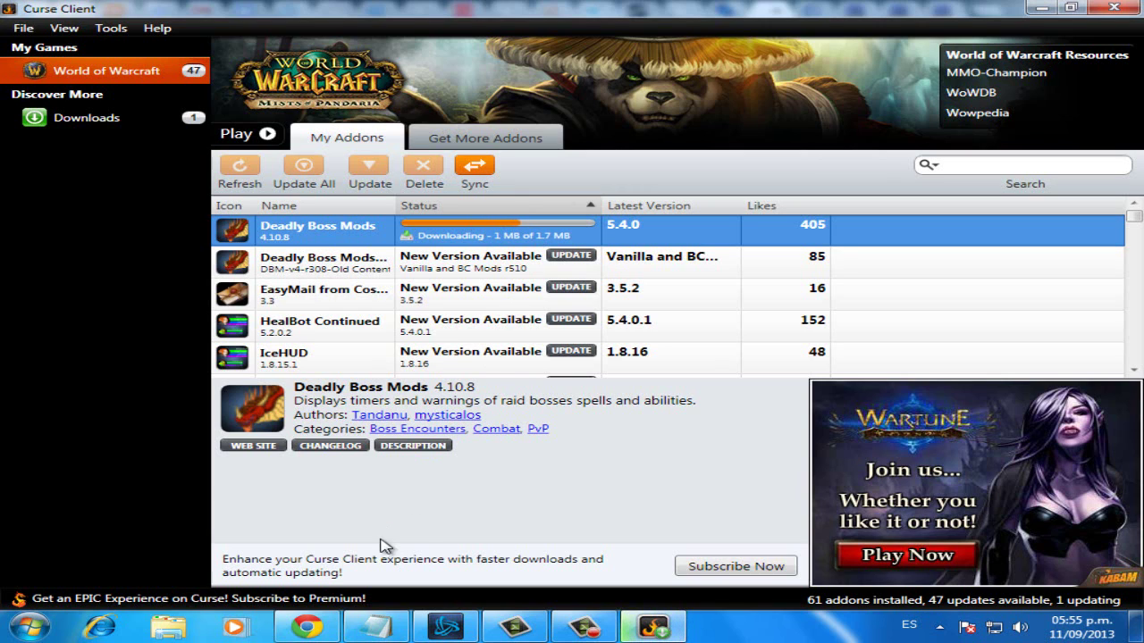
- Open the Leatrix Plus addon page from the WoWInterface search results in the browser
click(18, 630)
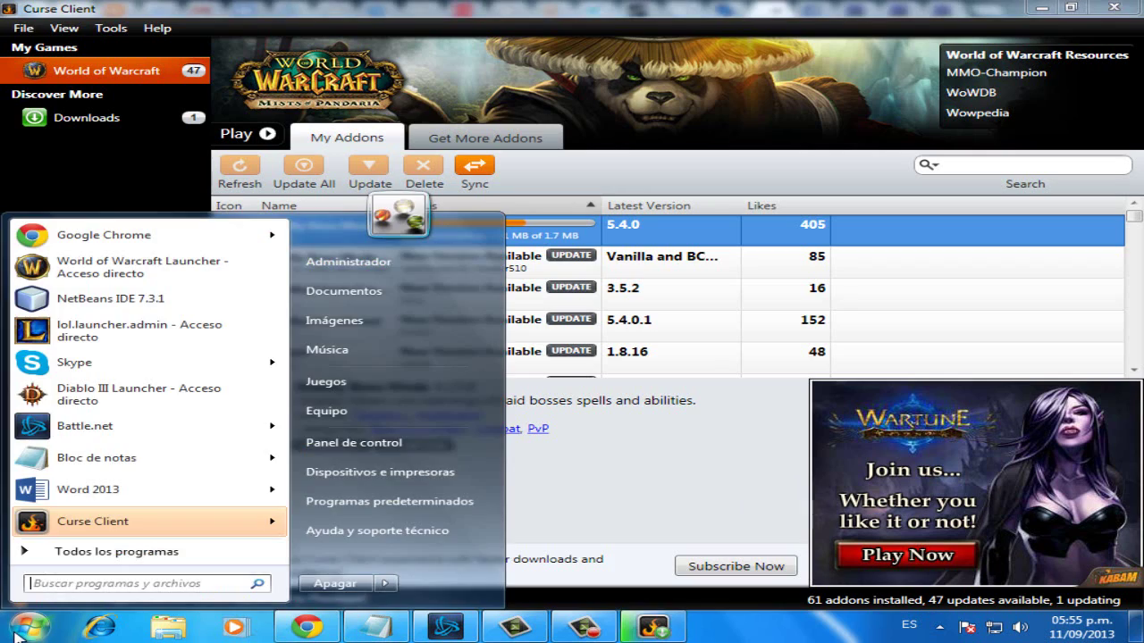
click(165, 627)
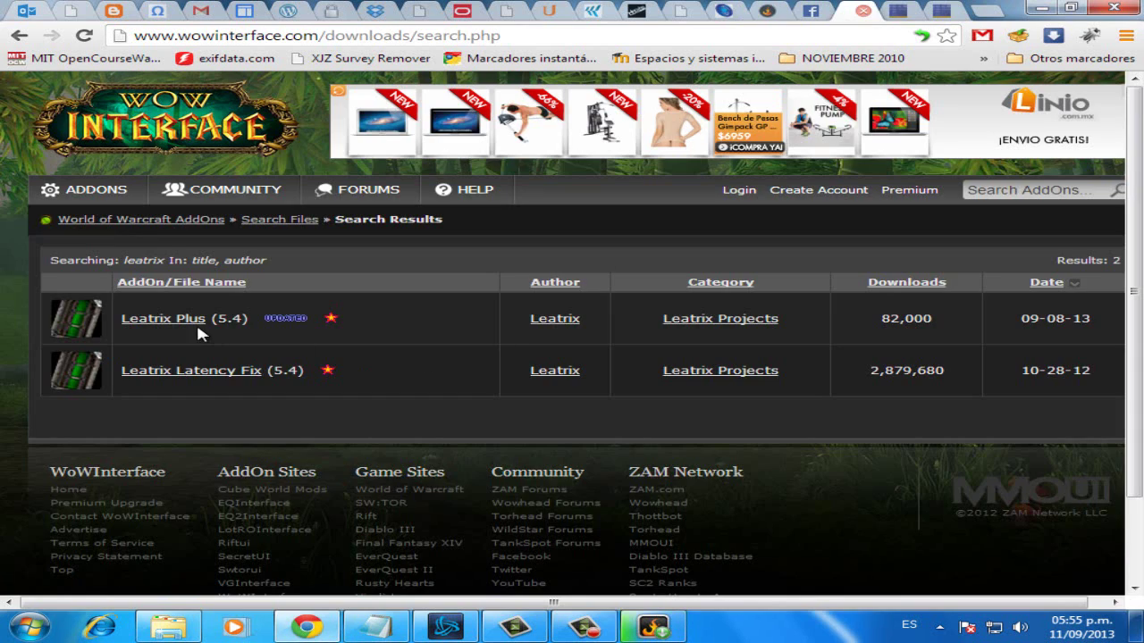
click(198, 323)
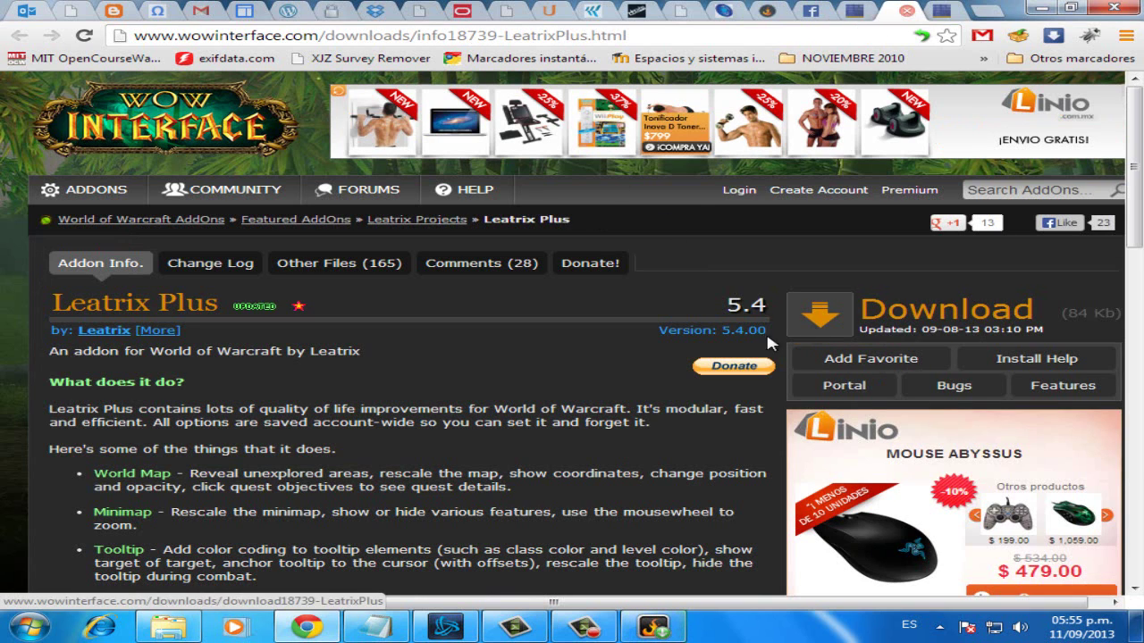
- Switch to the file explorer and open the AddOns folder under C:, Archivos de programa, World of Warcraft, Interface
click(179, 631)
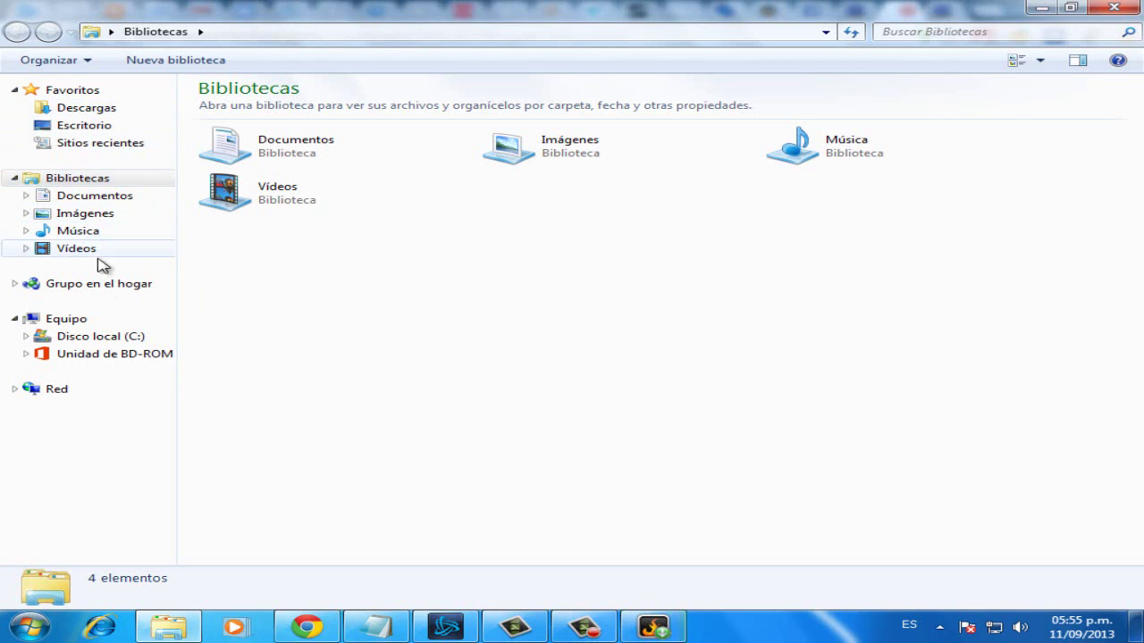
click(96, 337)
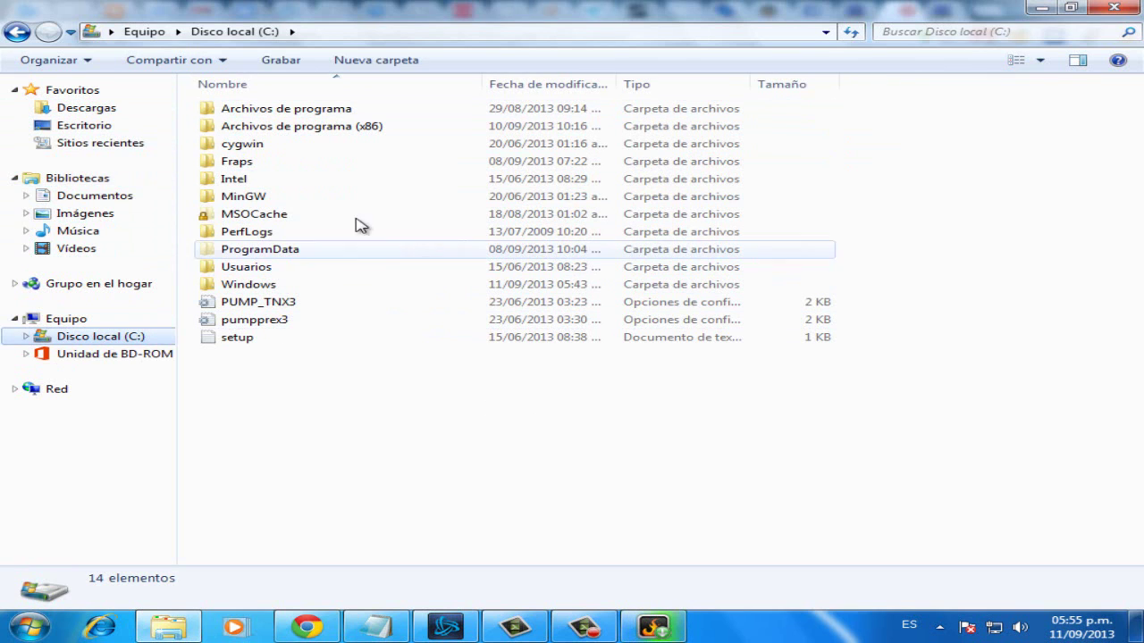
double_click(335, 116)
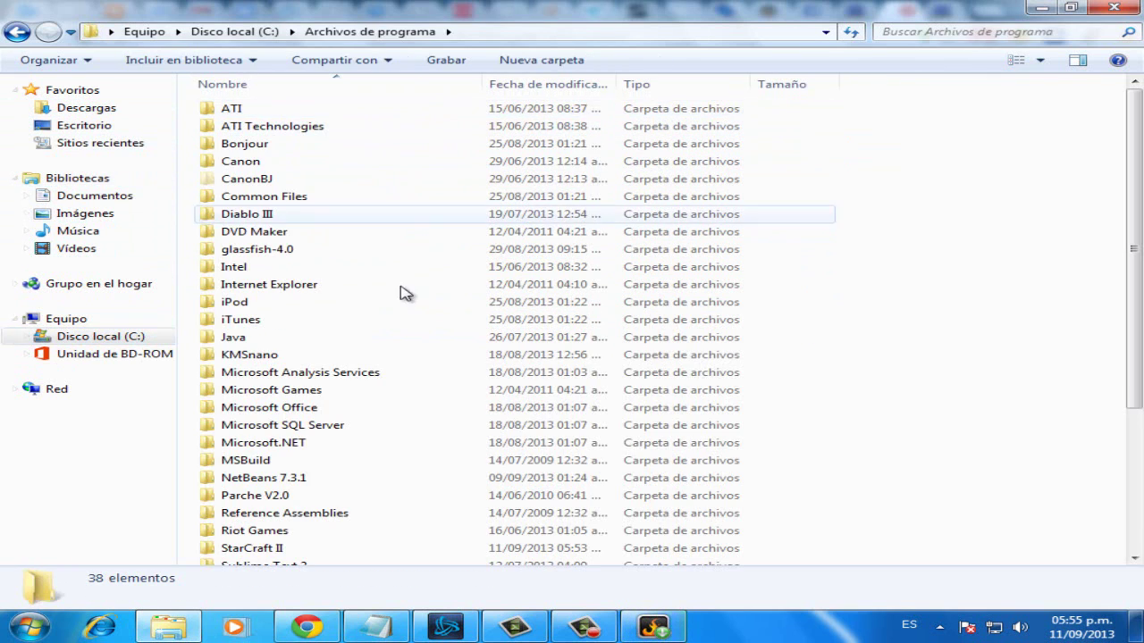
scroll(393, 304, down, 4)
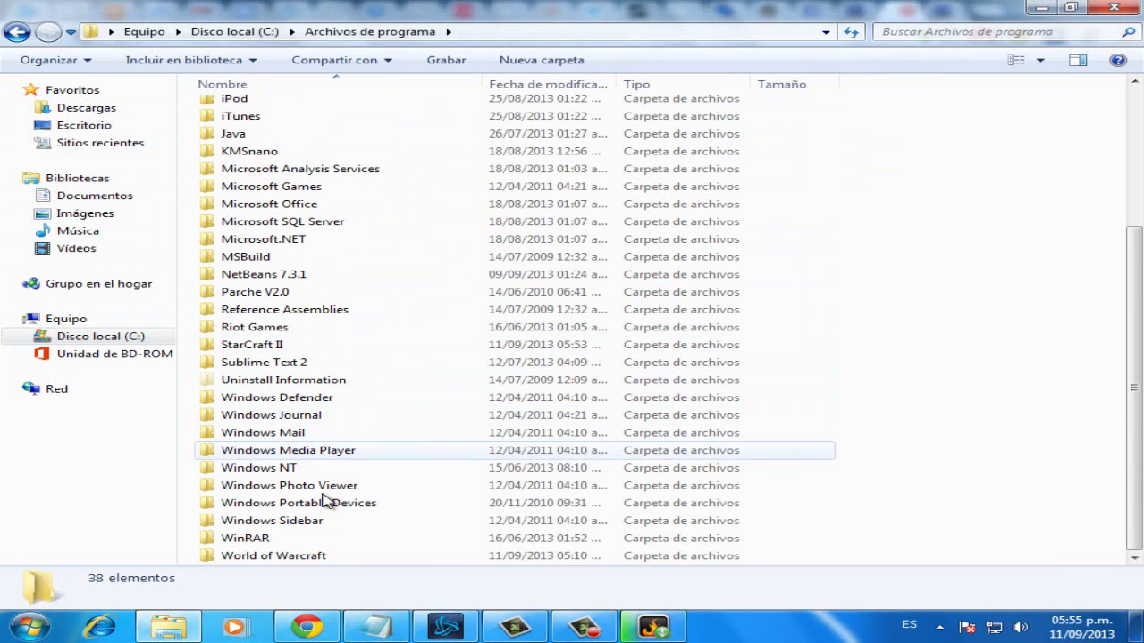
click(321, 556)
double_click(322, 555)
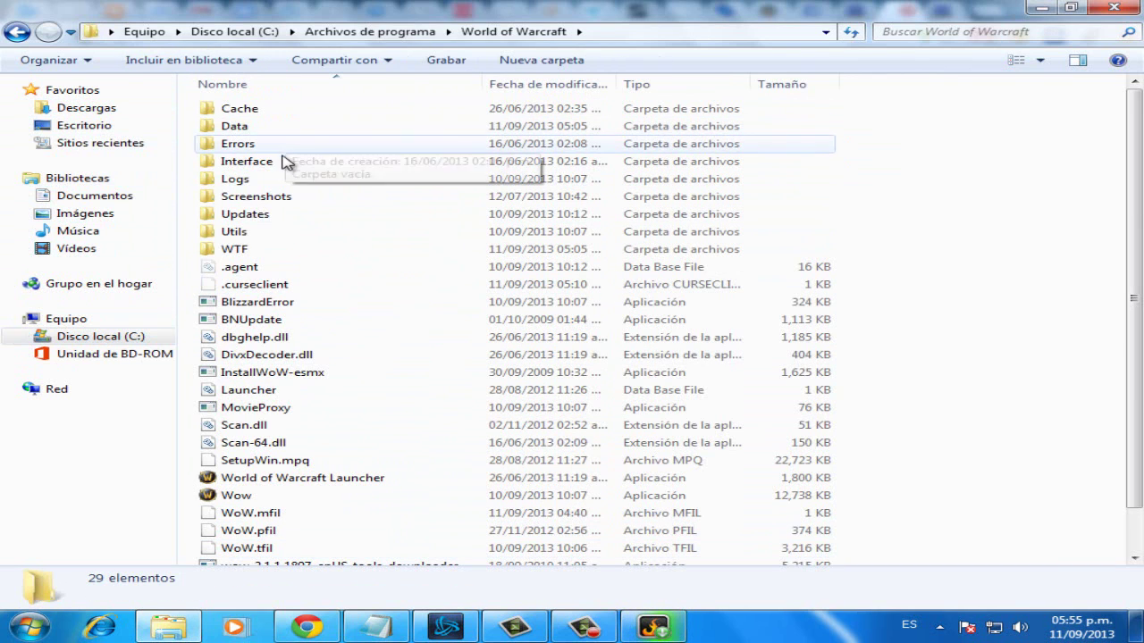
double_click(286, 161)
double_click(268, 108)
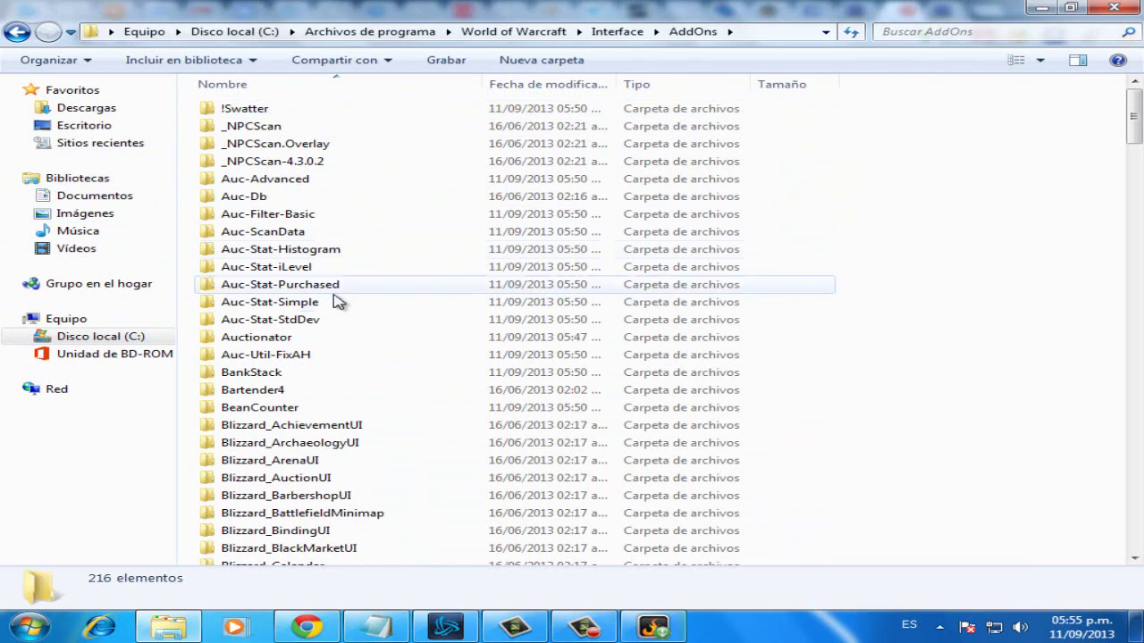
- Look through the addon folders inside AddOns and close the file explorer window
scroll(356, 340, down, 5)
scroll(403, 393, down, 20)
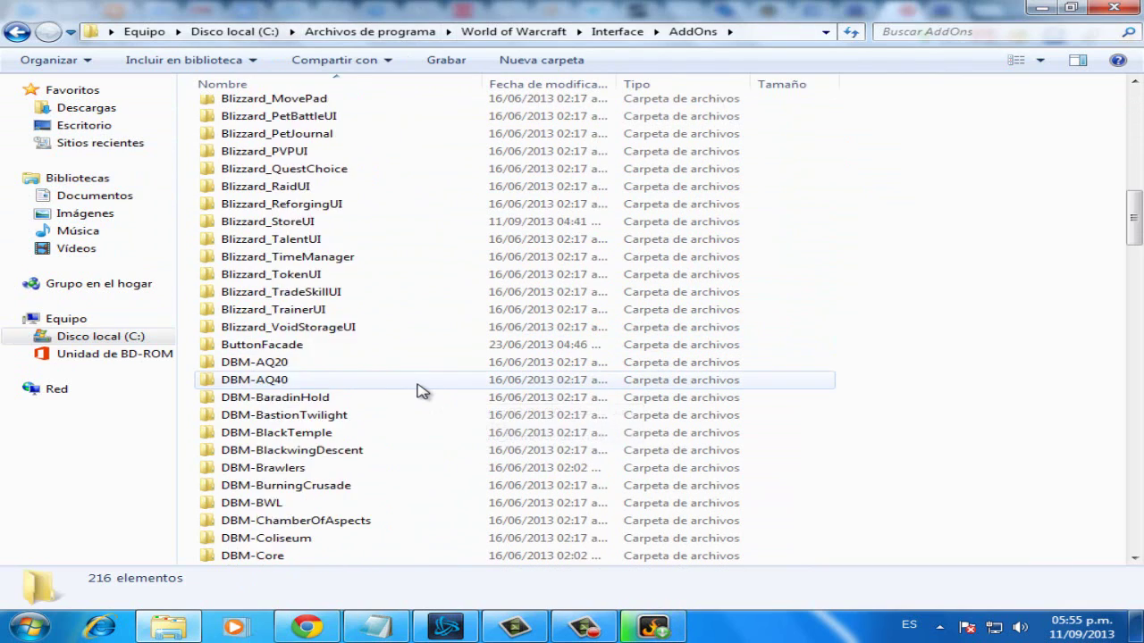
scroll(404, 393, up, 20)
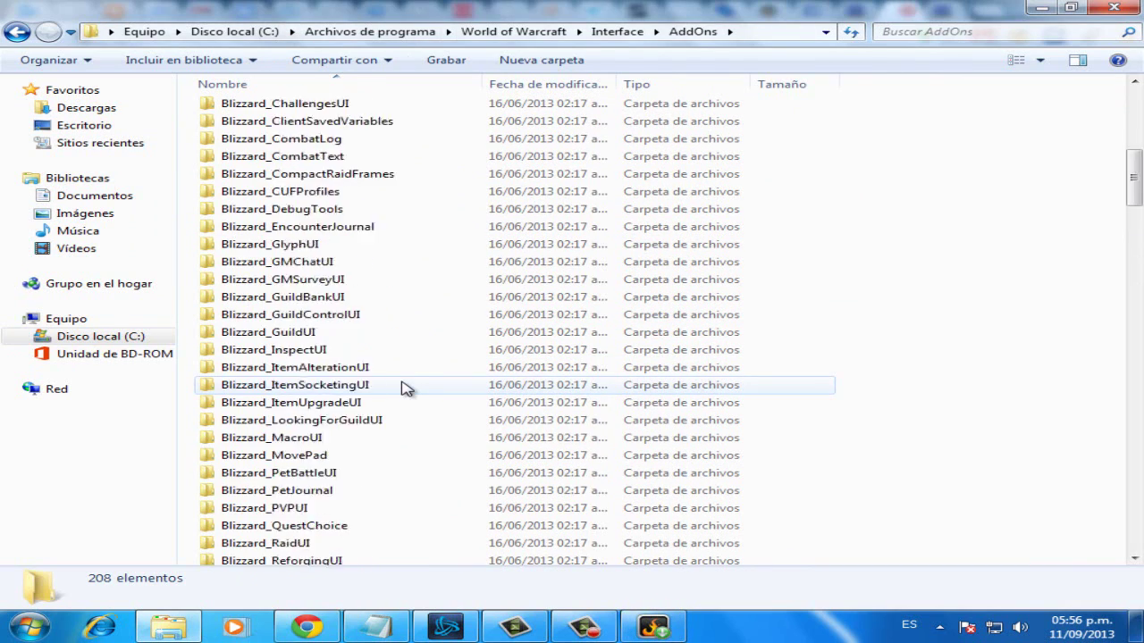
click(1114, 7)
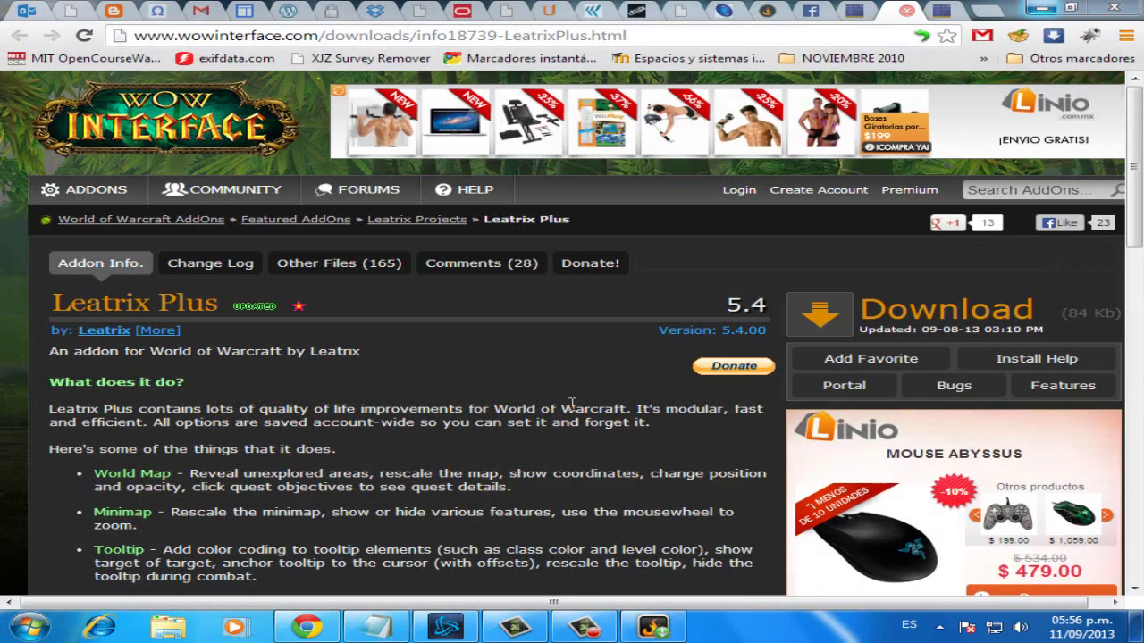
- Return to Curse Client and update the Deadly Boss Mods - Burning Crusade and Vanilla mods addon
click(666, 629)
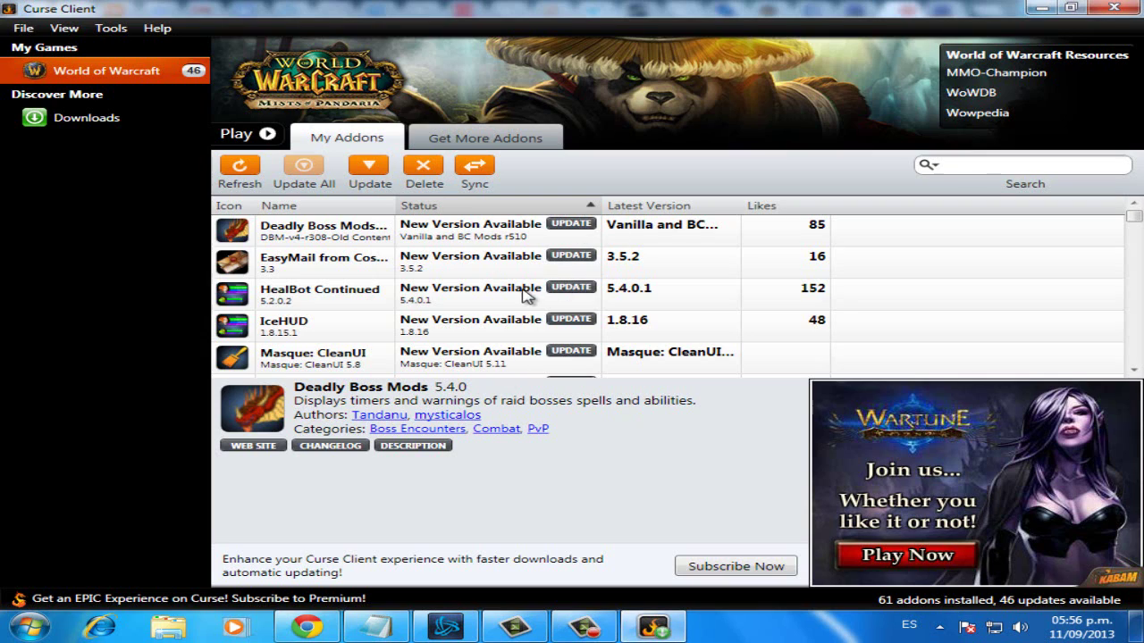
click(579, 229)
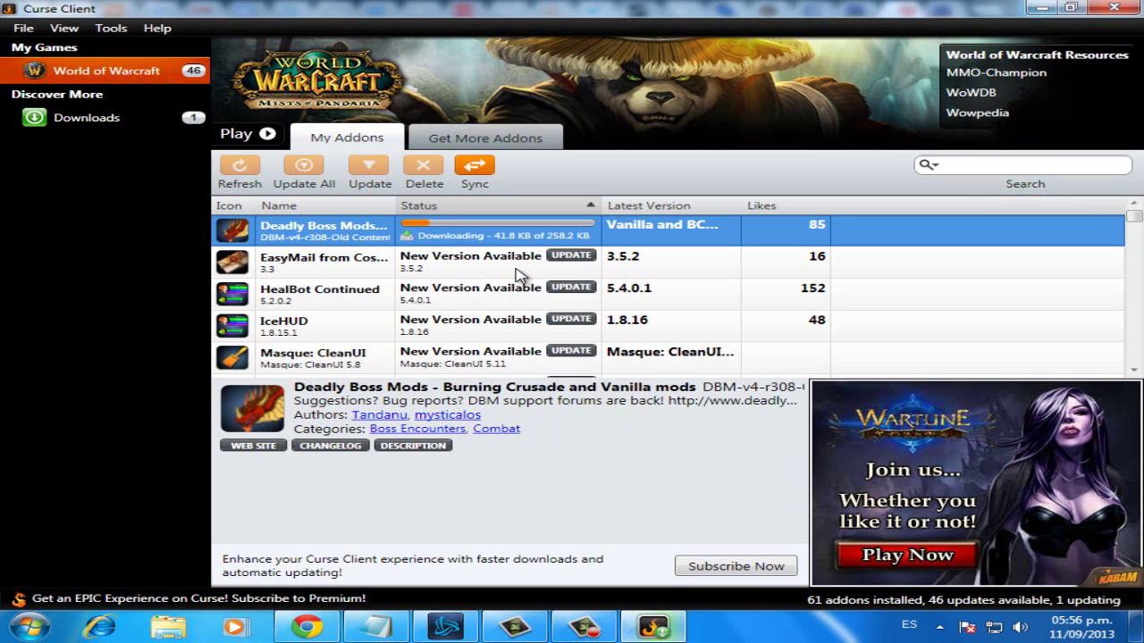
scroll(505, 268, down, 15)
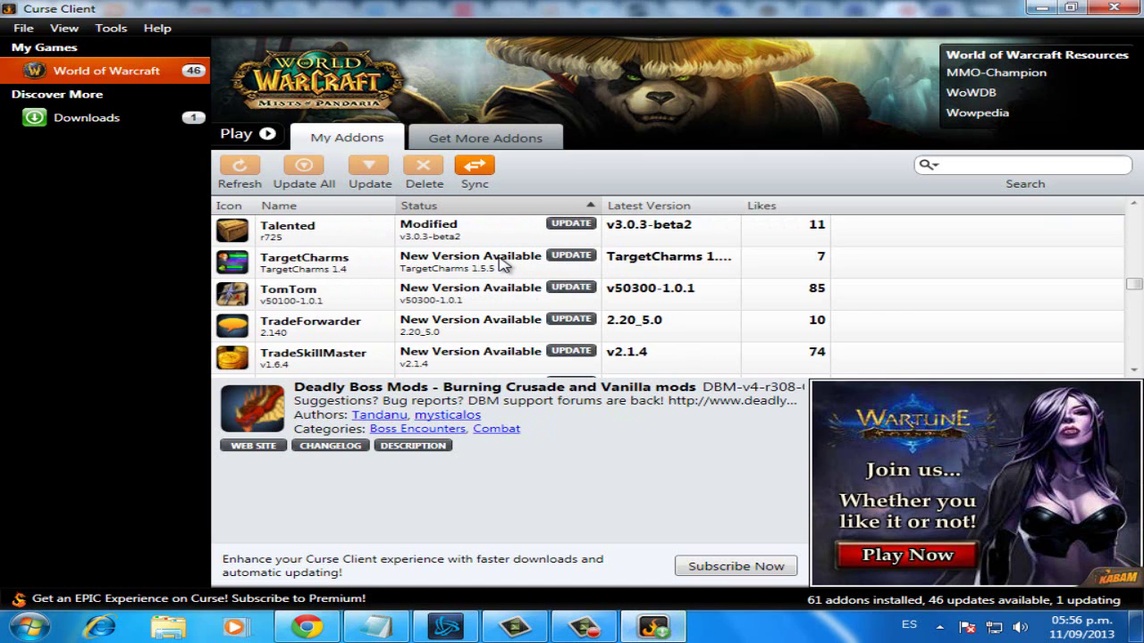
scroll(505, 264, up, 15)
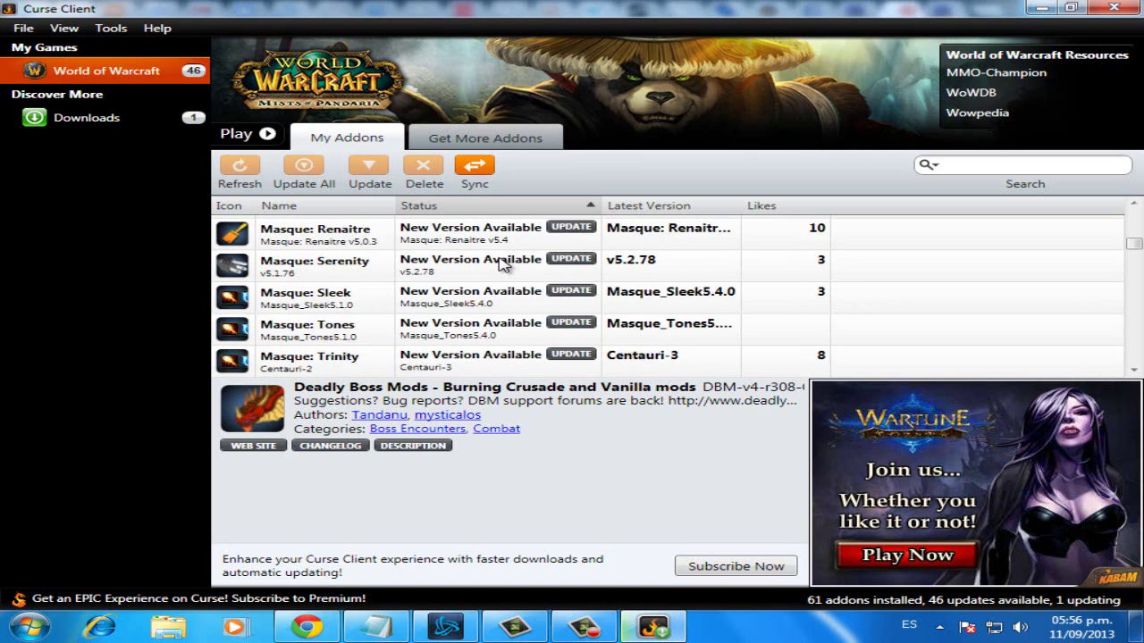
- Browse the catalogue of additional World of Warcraft addons and search it for "skada"
click(507, 138)
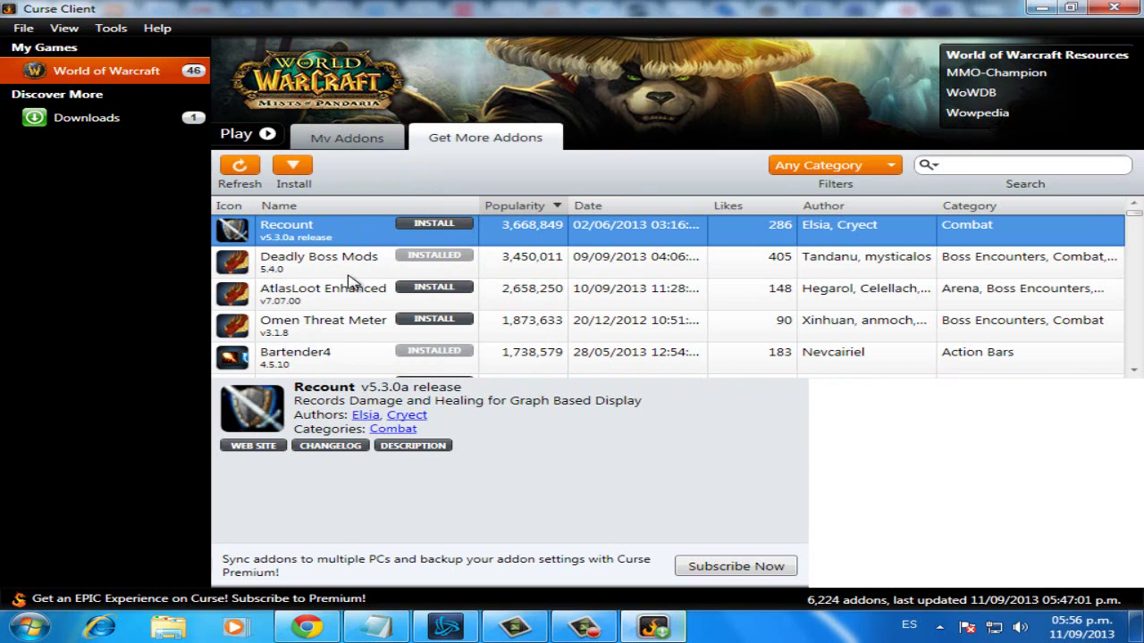
scroll(353, 304, down, 2)
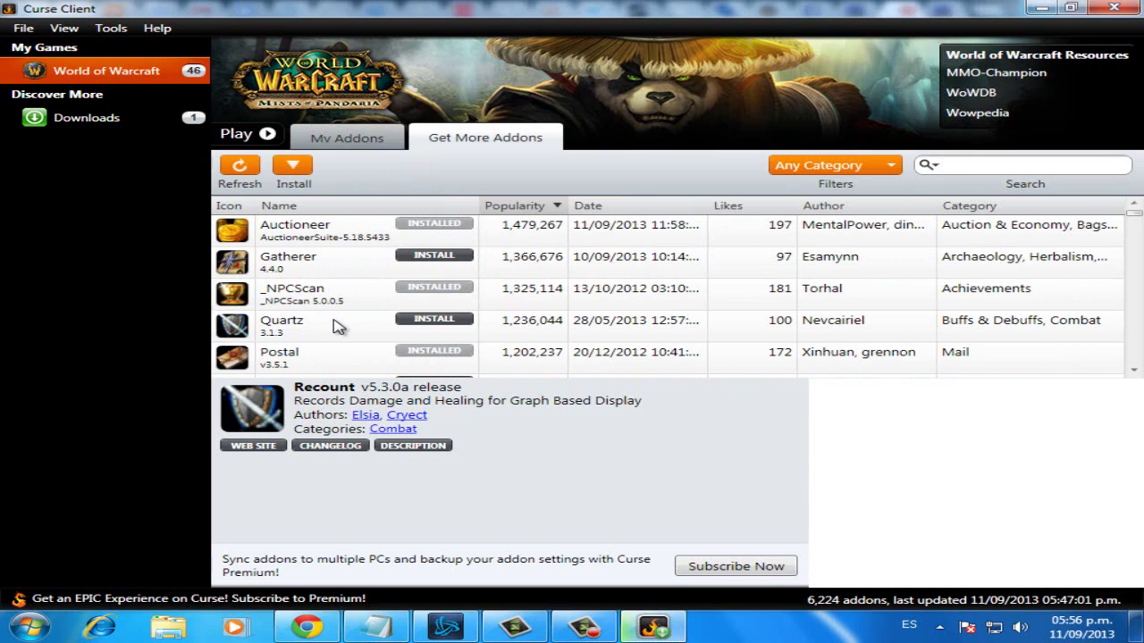
scroll(353, 274, down, 2)
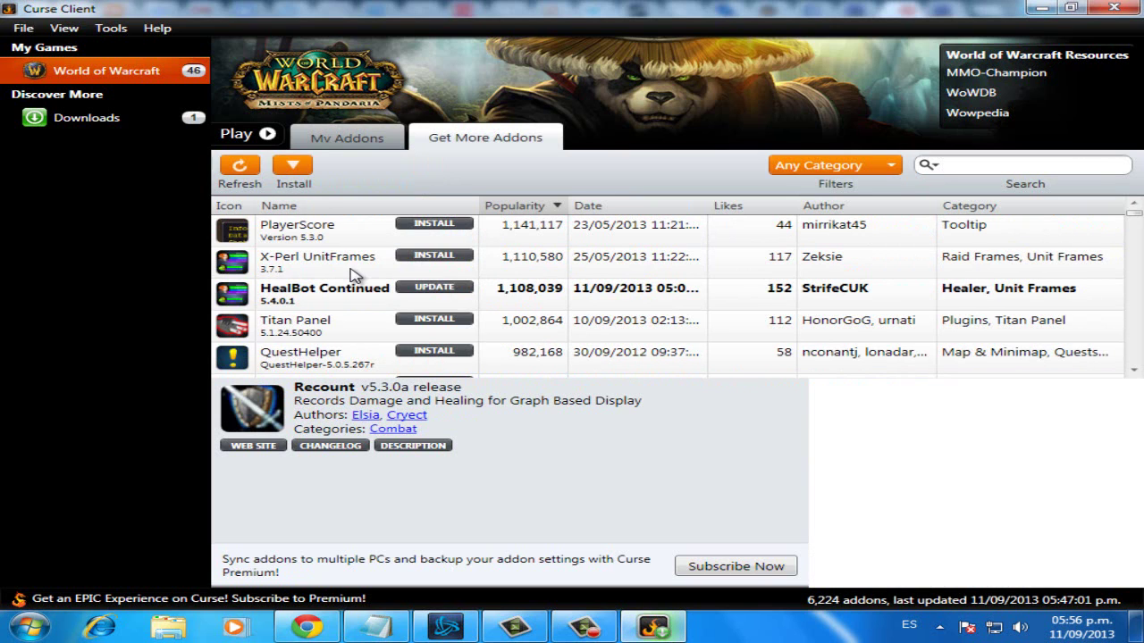
scroll(349, 273, up, 1)
scroll(353, 282, down, 5)
scroll(356, 286, down, 8)
scroll(528, 286, up, 12)
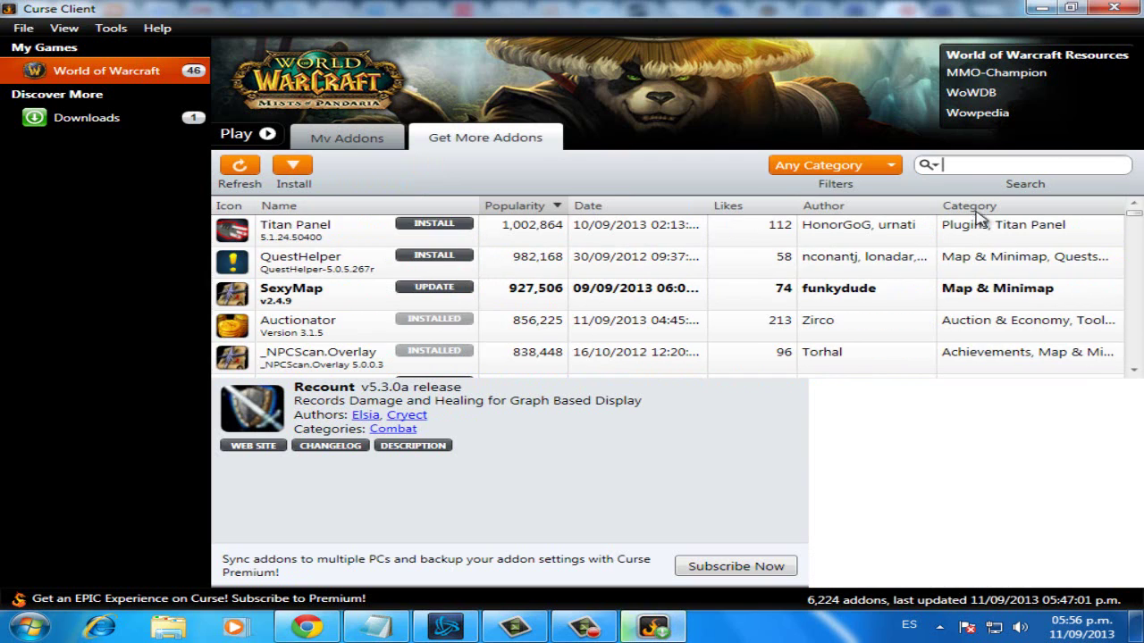
click(971, 164)
text(skada)
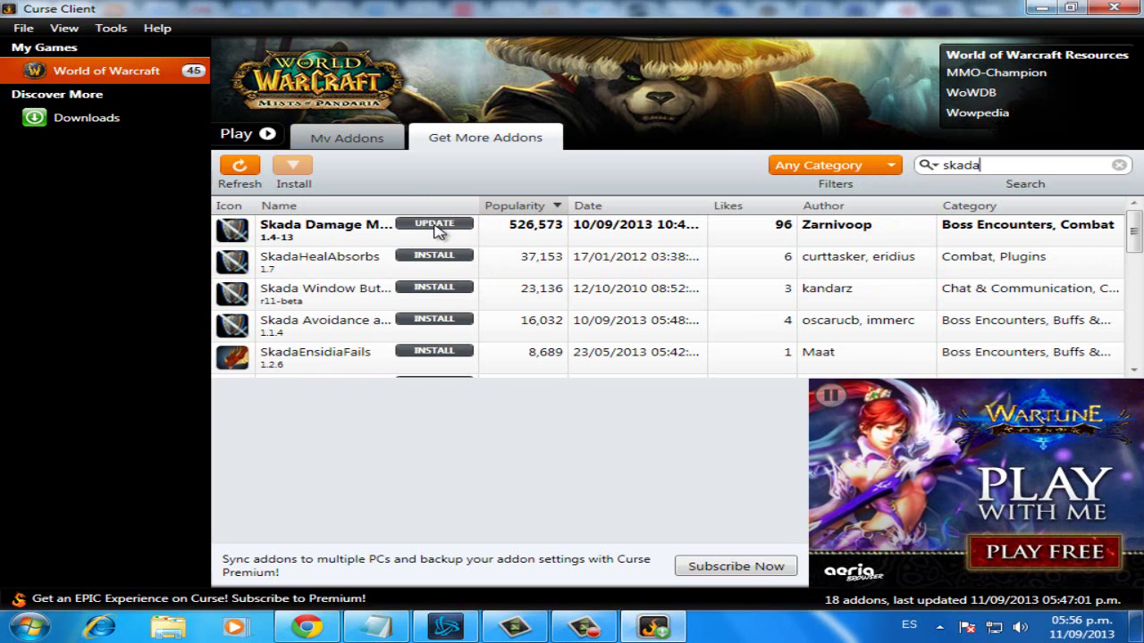
- Go back to the installed addons and check their update statuses throughout the list
click(378, 138)
scroll(501, 304, down, 10)
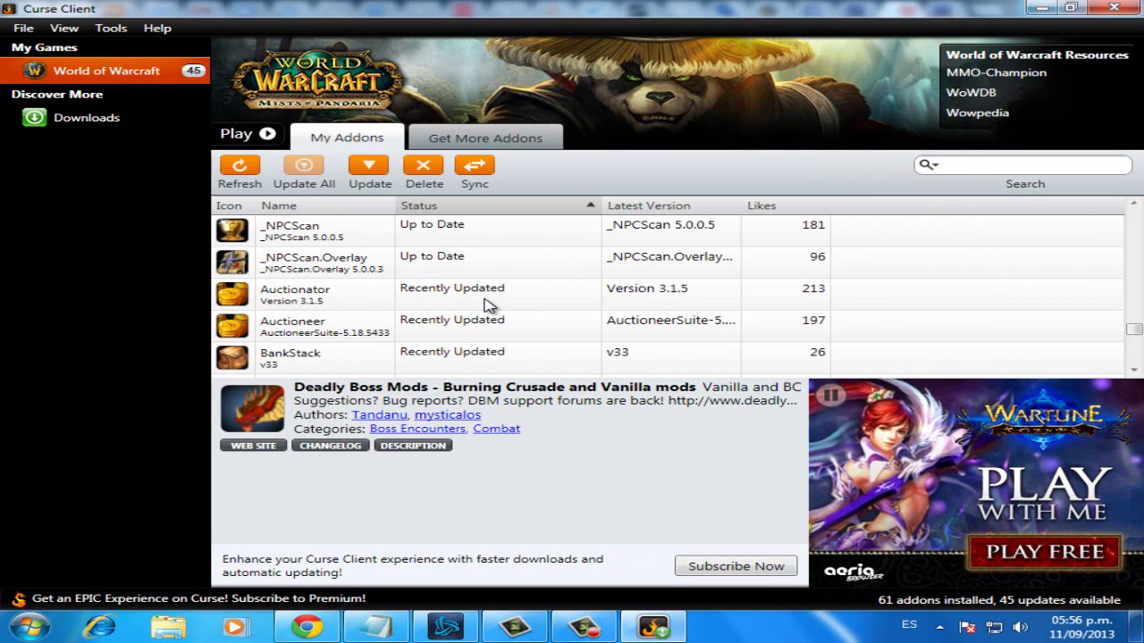
scroll(489, 305, up, 15)
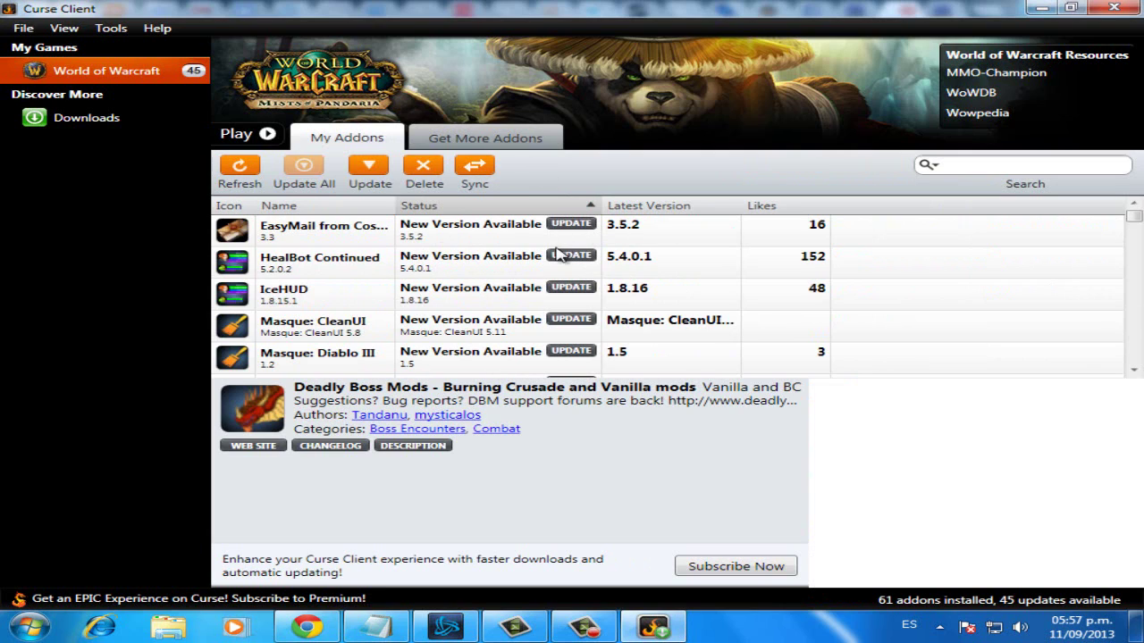
- Switch to the Battle.net launcher showing World of Warcraft
click(447, 628)
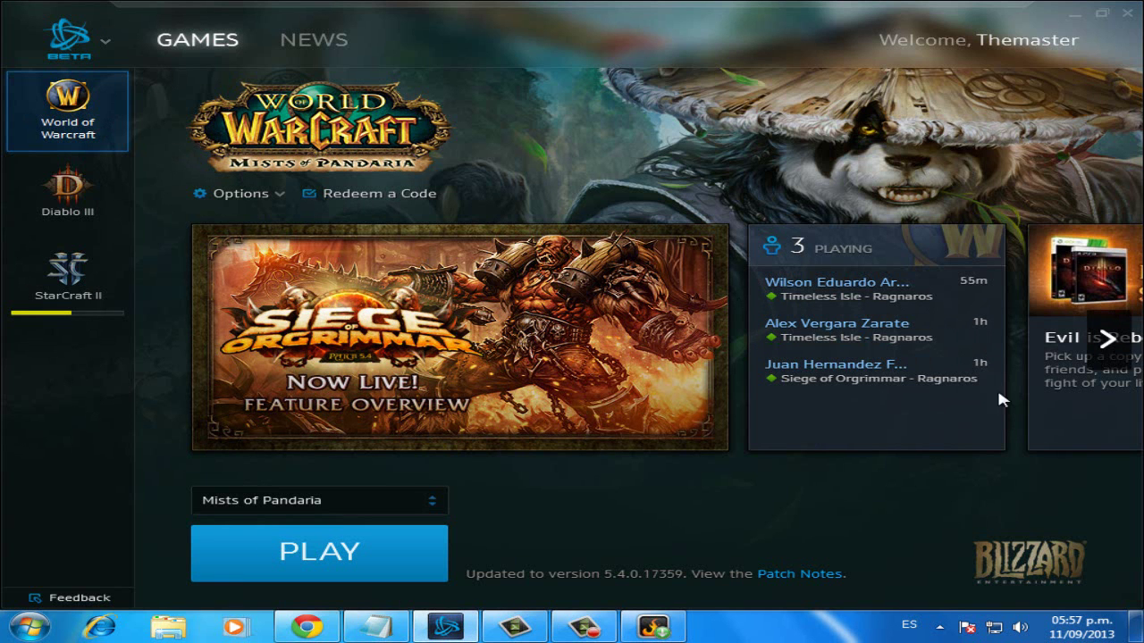
- Launch World of Warcraft: Mists of Pandaria and open the AddOn List from the character selection screen
click(328, 561)
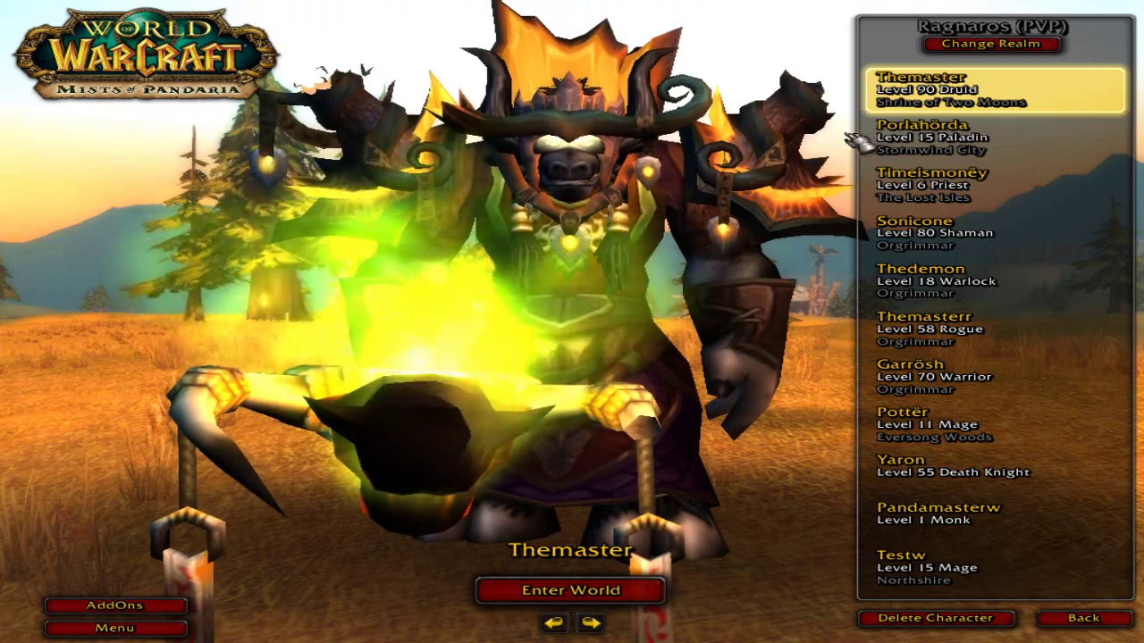
click(165, 614)
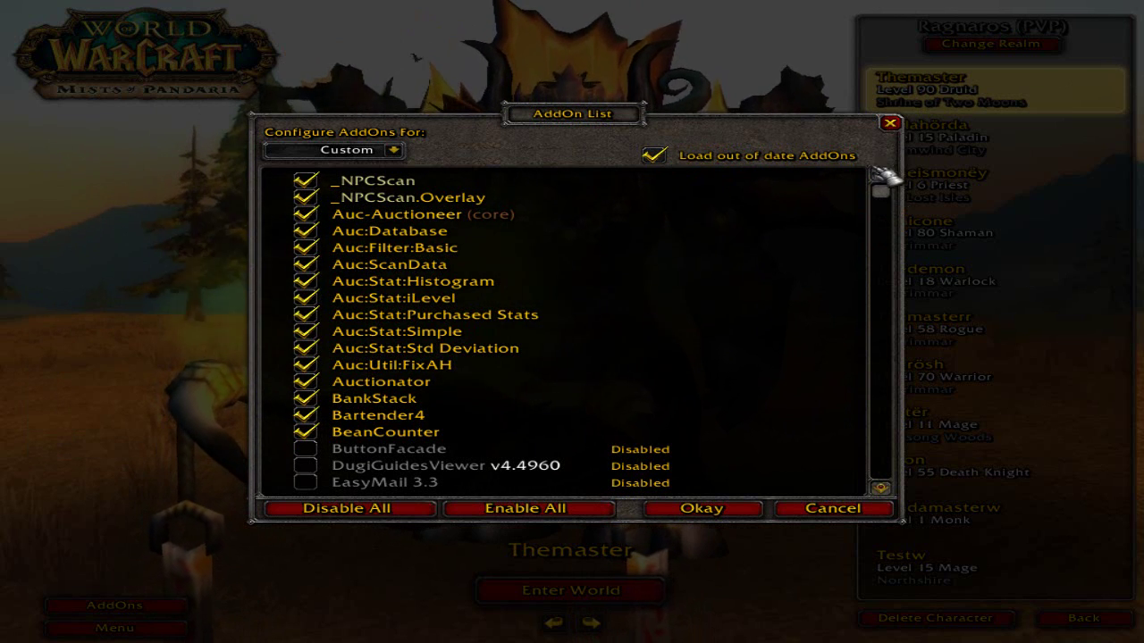
- Check addon statuses in the AddOn List with Load out of date AddOns disabled, and re-enable that option
click(656, 157)
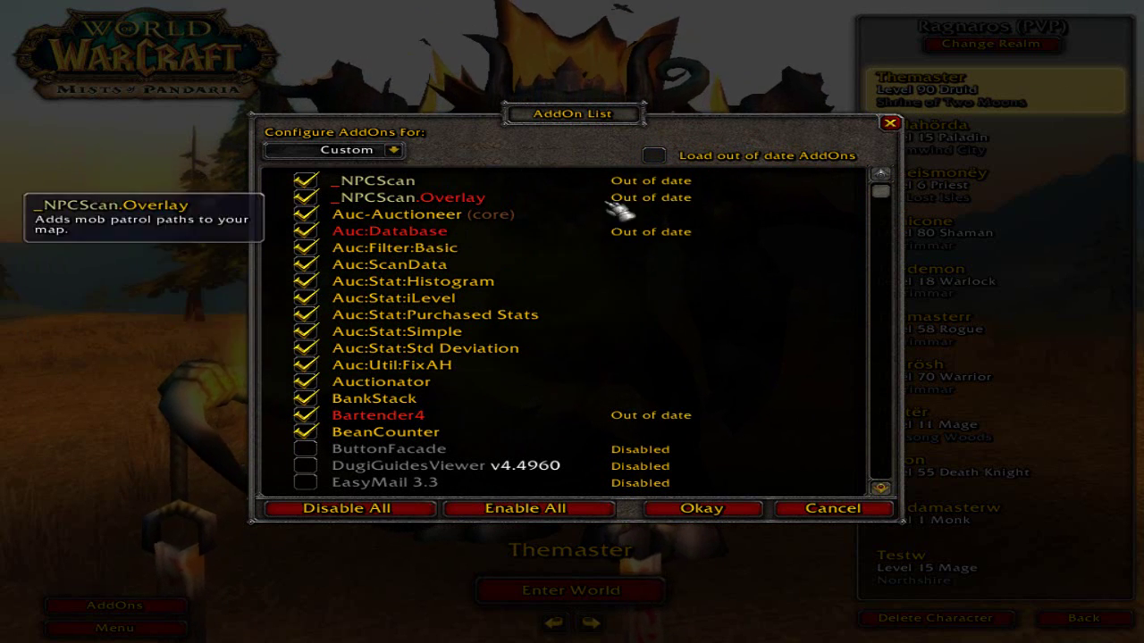
scroll(659, 429, down, 10)
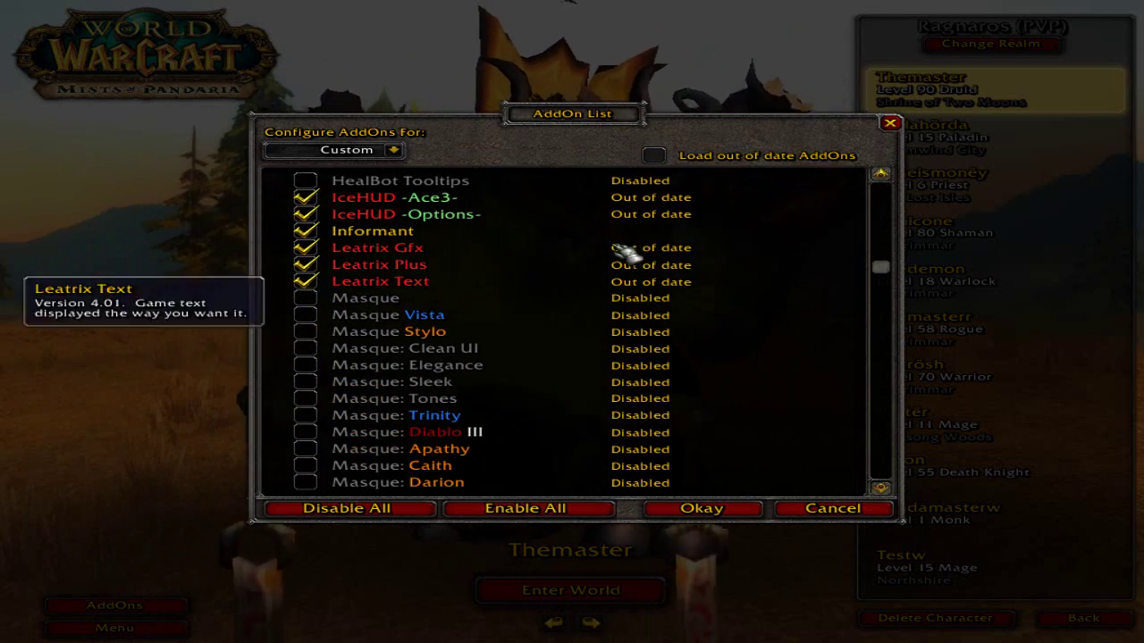
scroll(679, 331, up, 12)
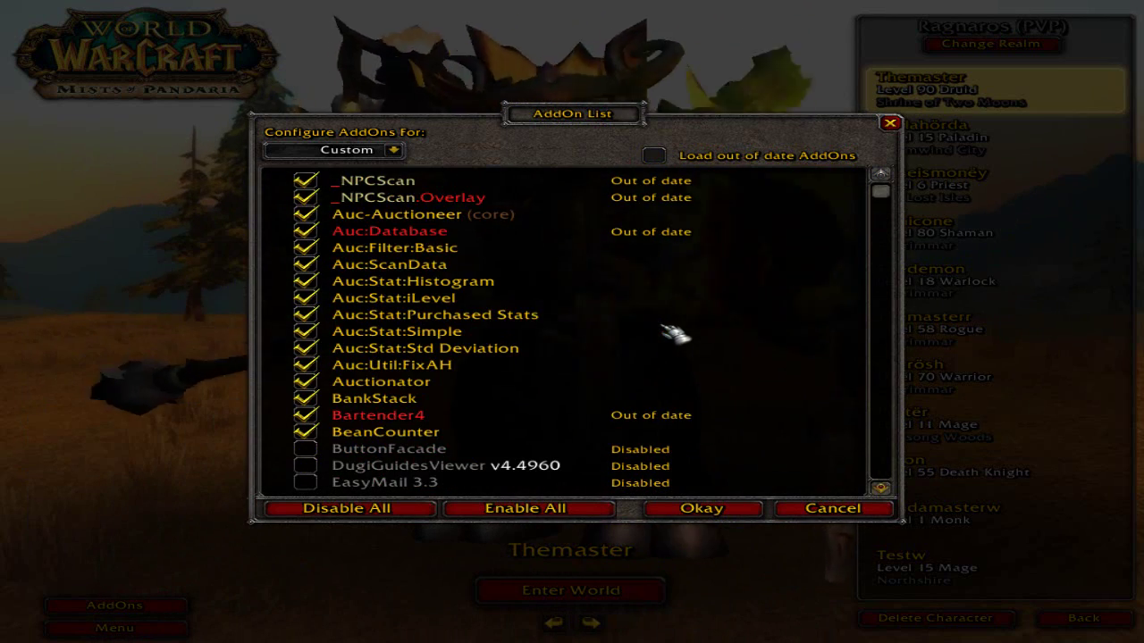
click(655, 156)
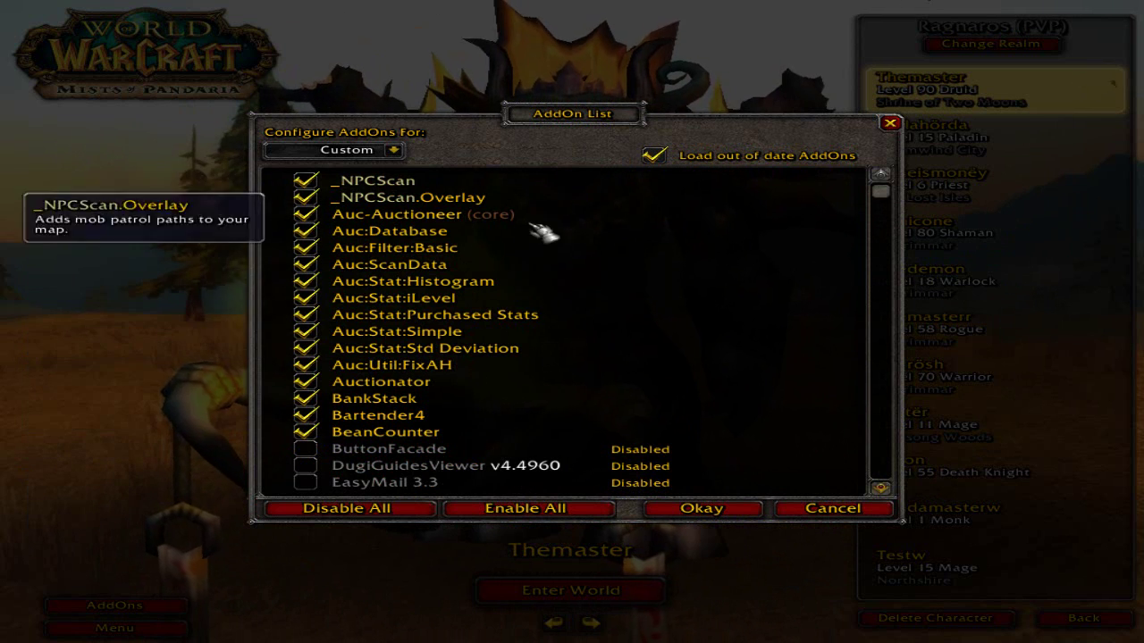